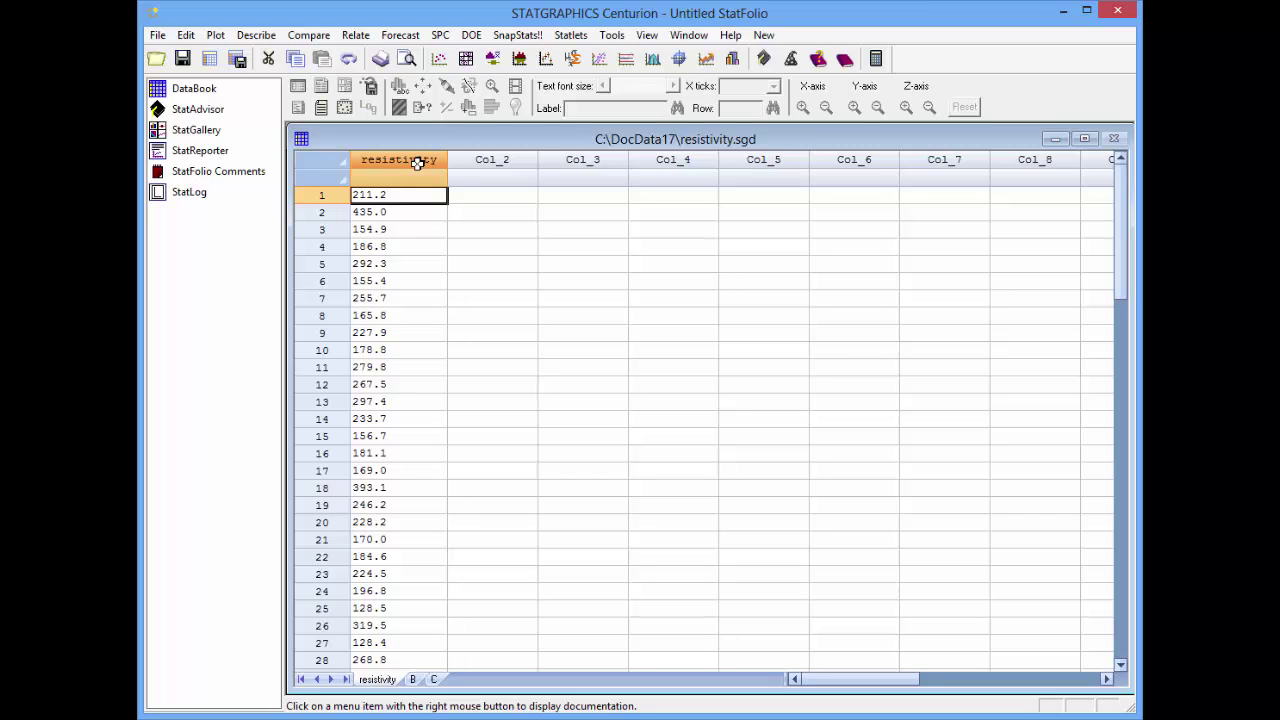
Create an Interactive Histogram statlet with resistivity as the data variable
left_click(576, 40)
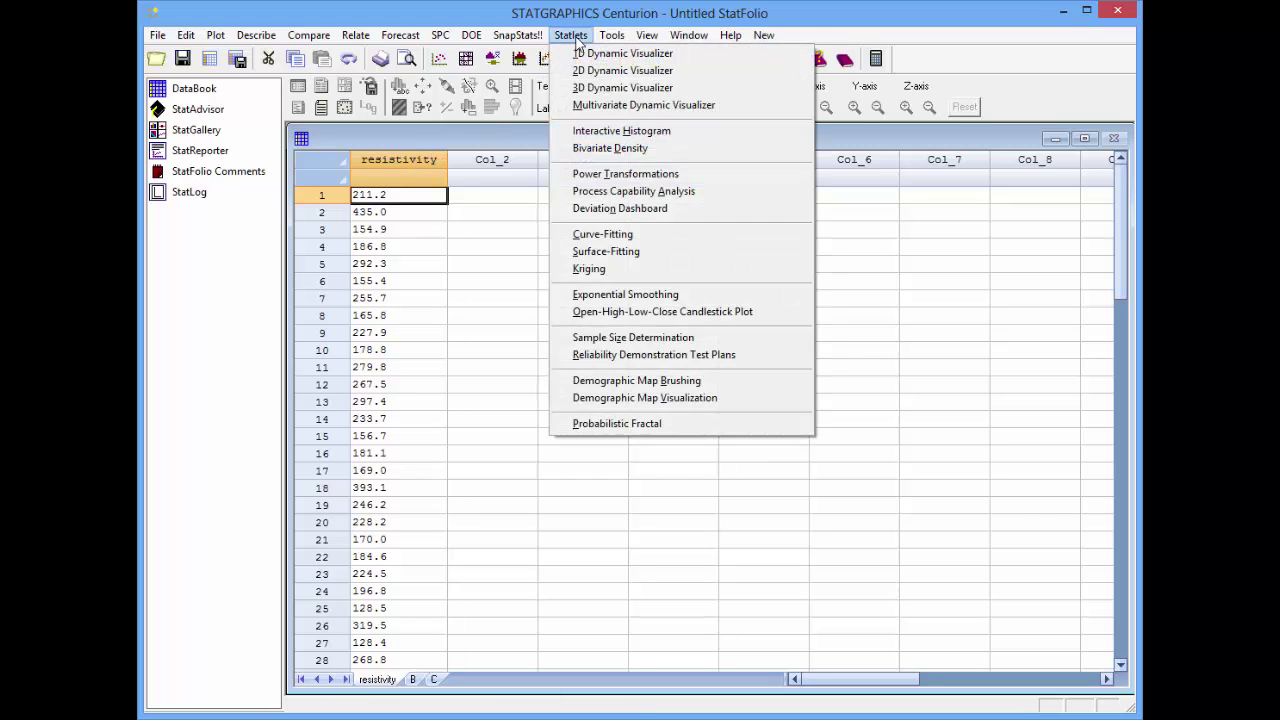
left_click(624, 144)
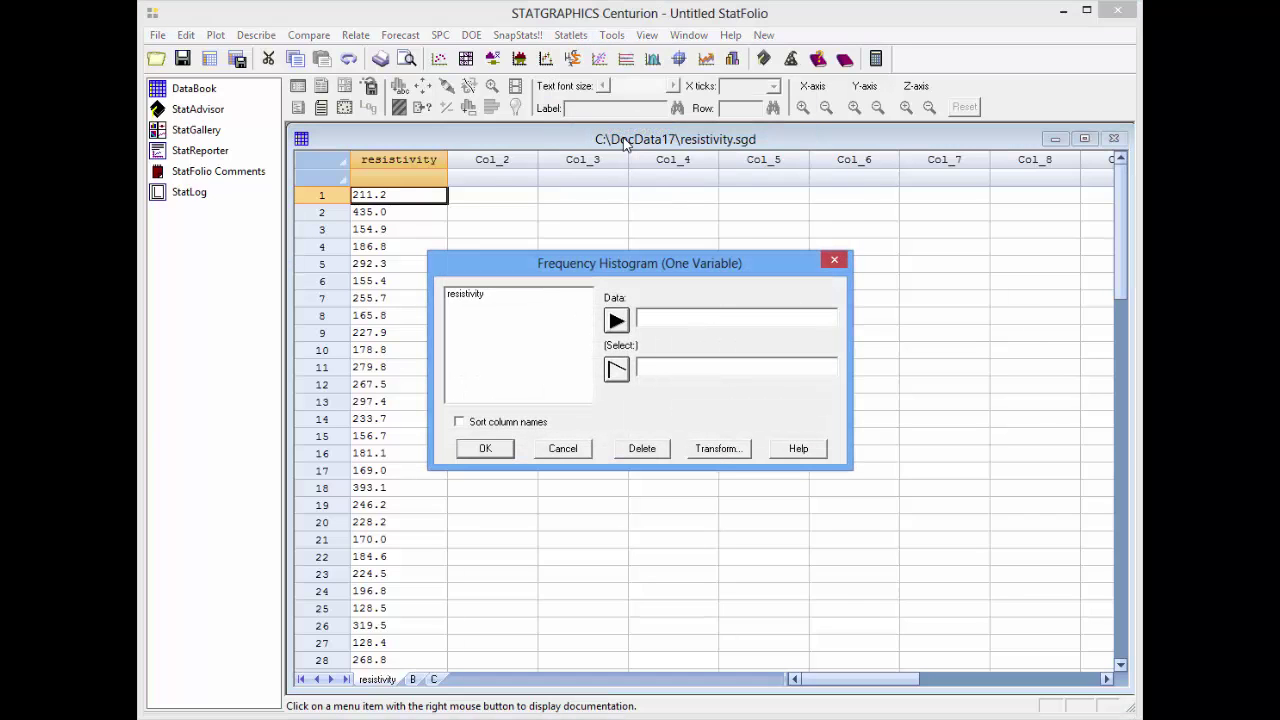
left_click(472, 294)
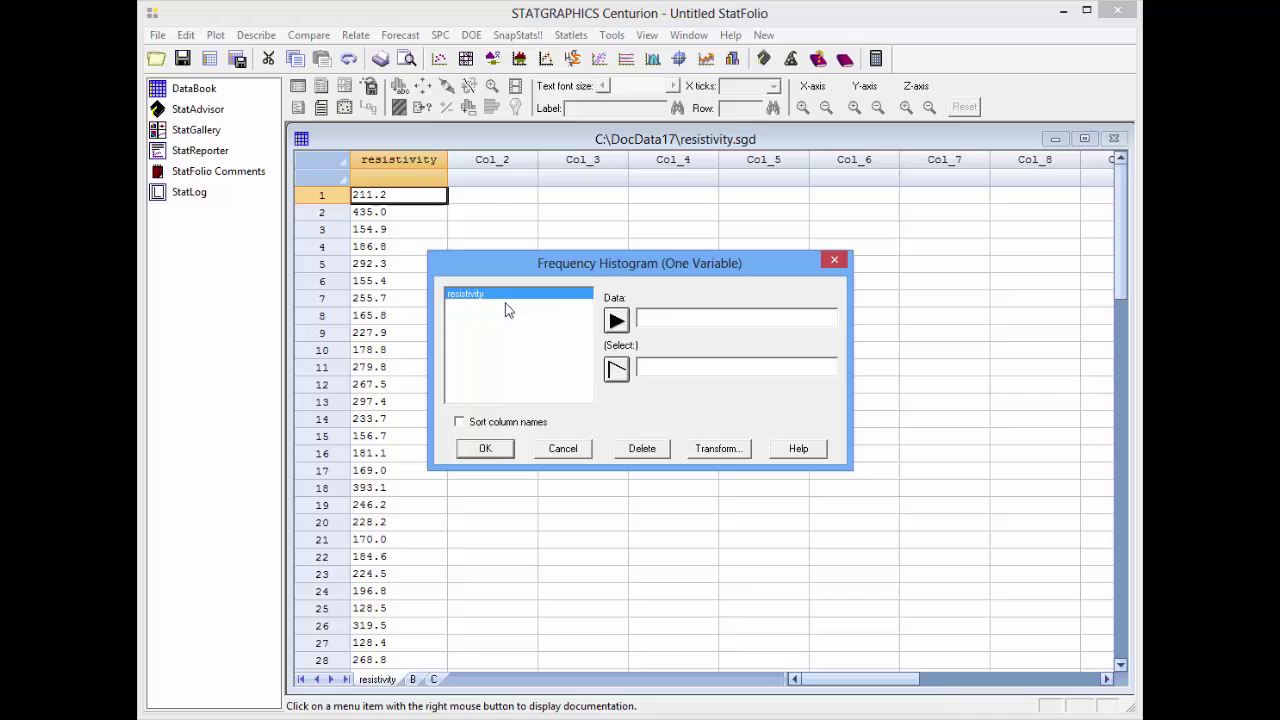
left_click(615, 321)
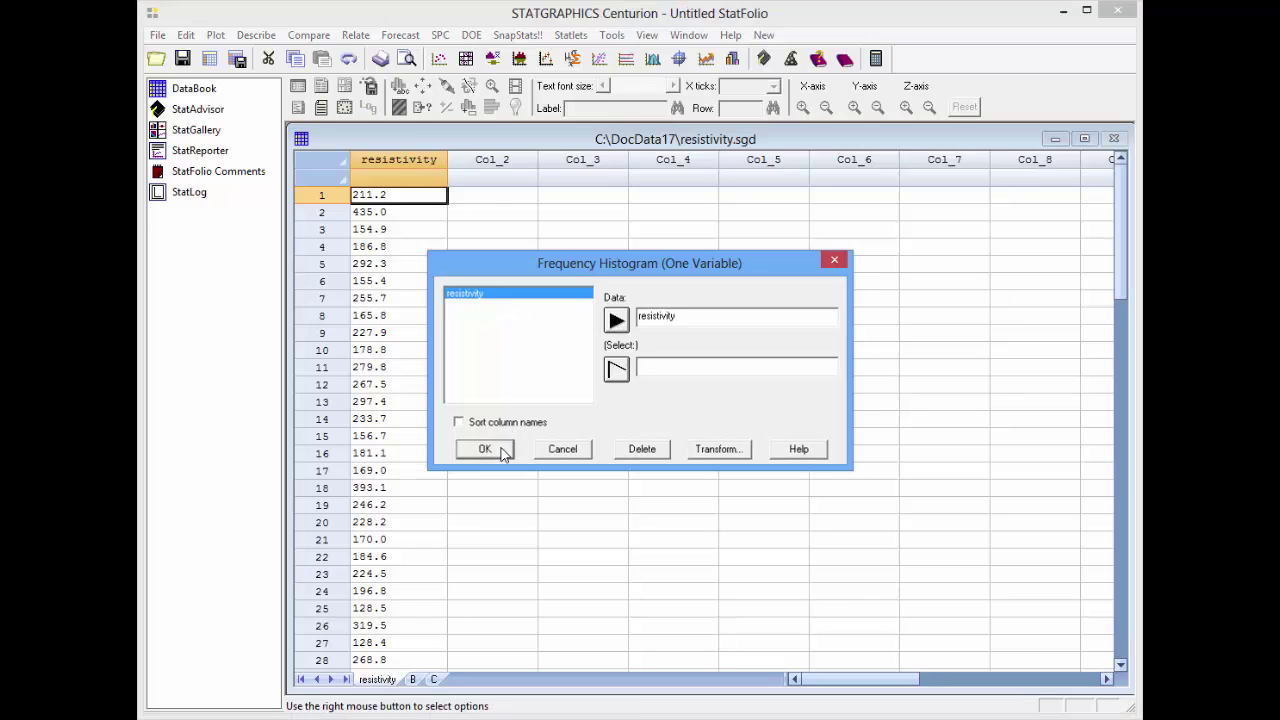
left_click(485, 449)
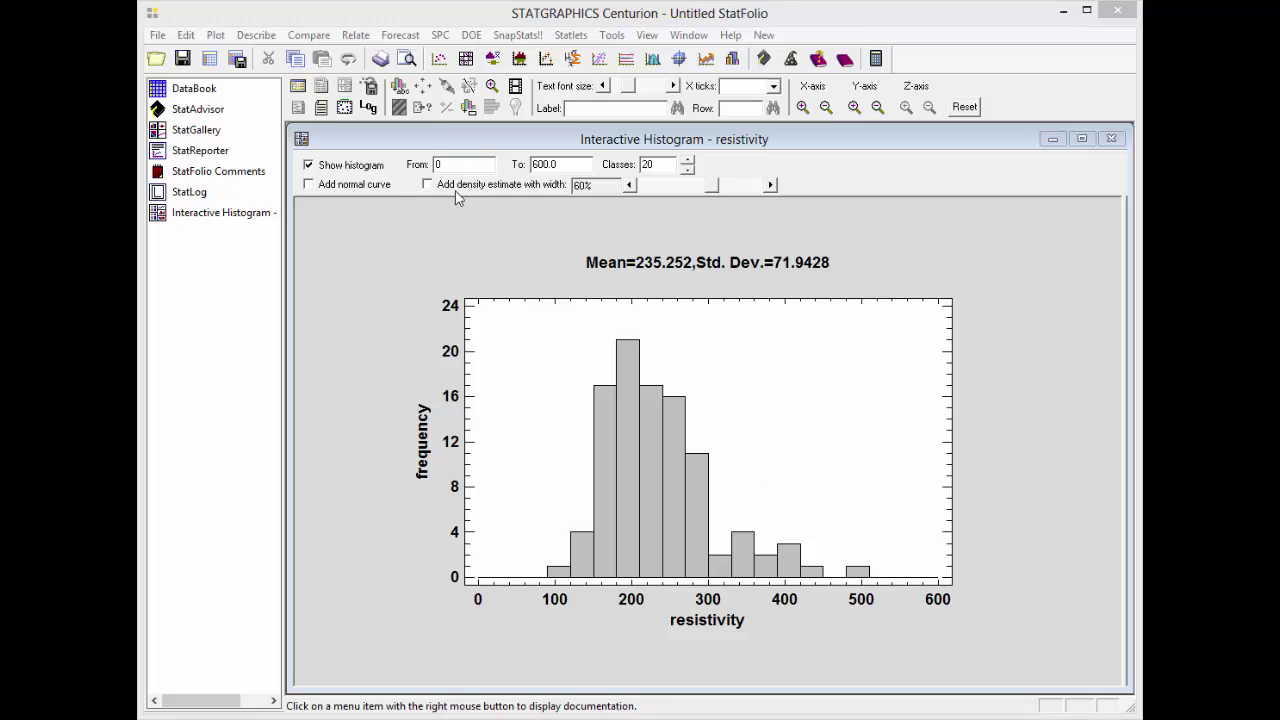
Overlay a density estimate curve on the resistivity histogram and narrow its width to about 24%
left_click(428, 185)
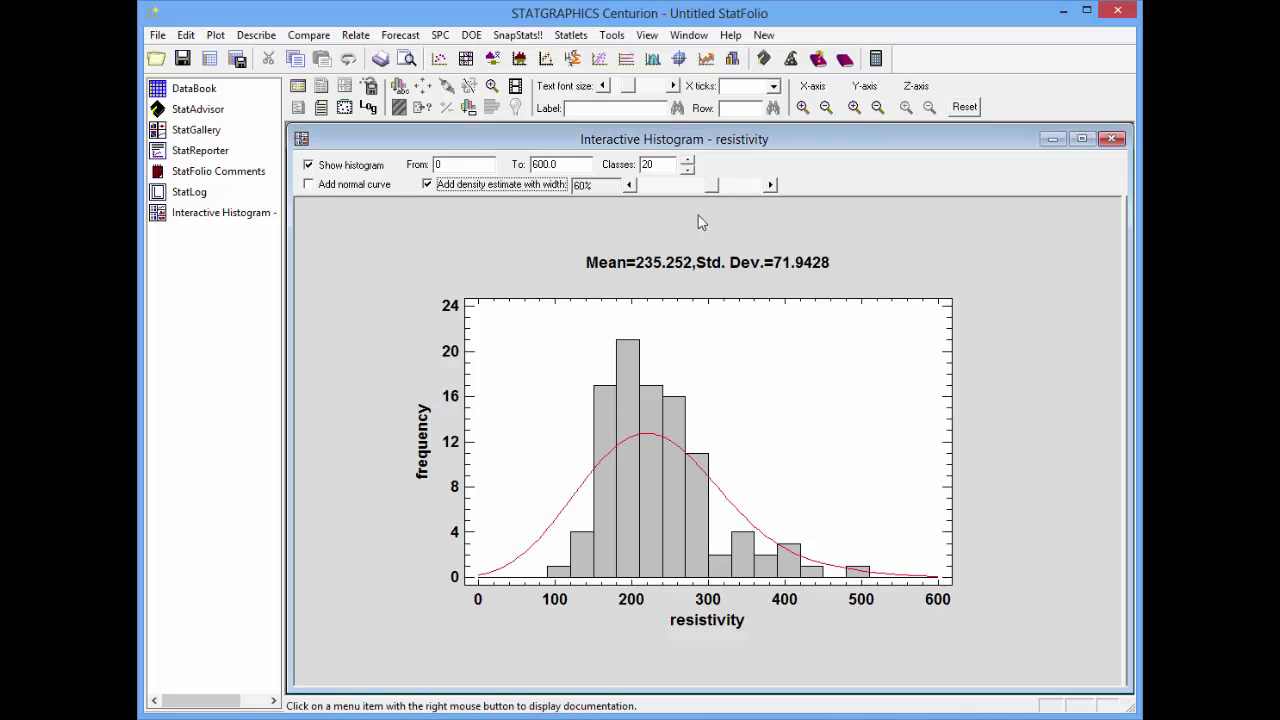
left_click_drag(708, 190, 665, 188)
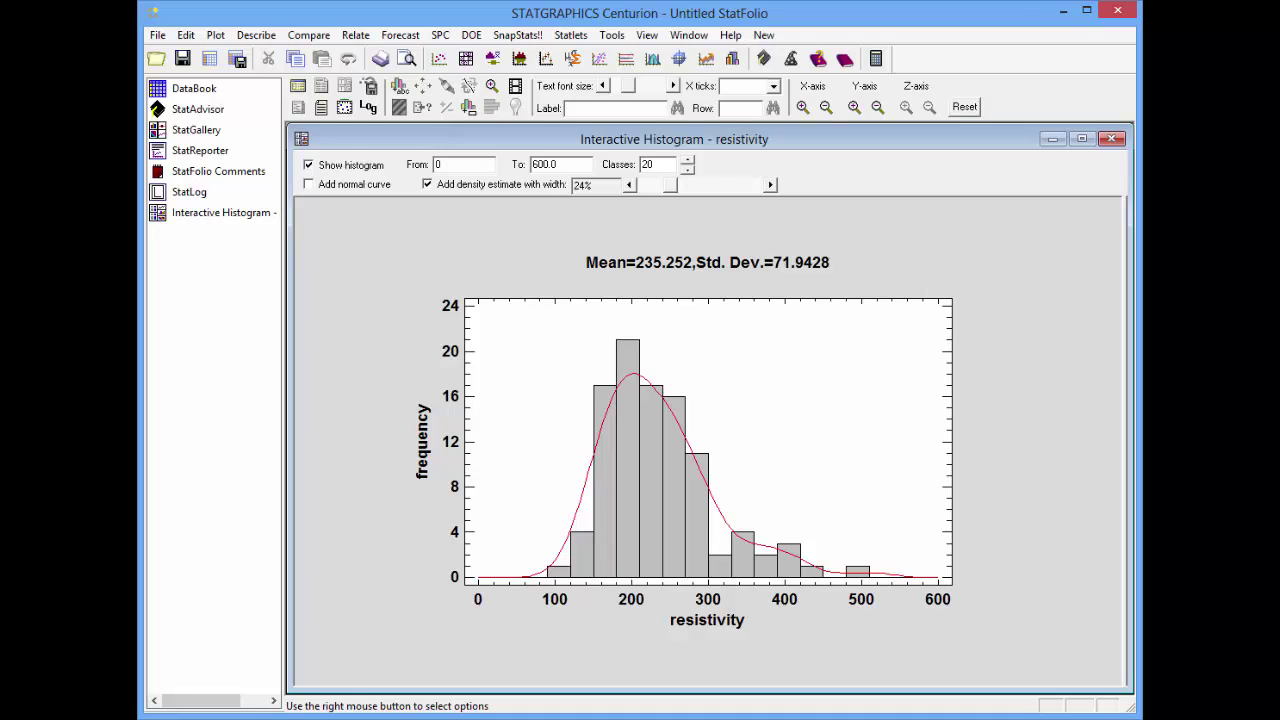
Create a Power Transformations statlet for resistivity, showing the Q-Q plot at power 1.0
left_click(572, 36)
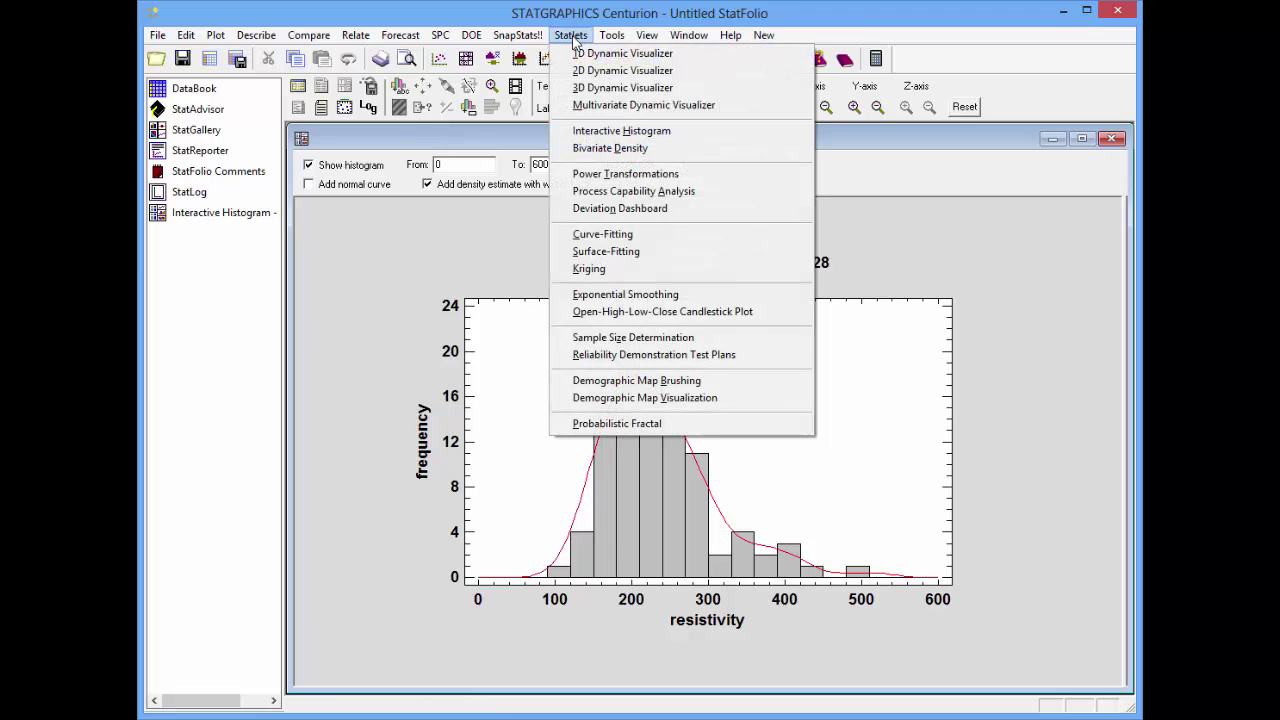
left_click(626, 174)
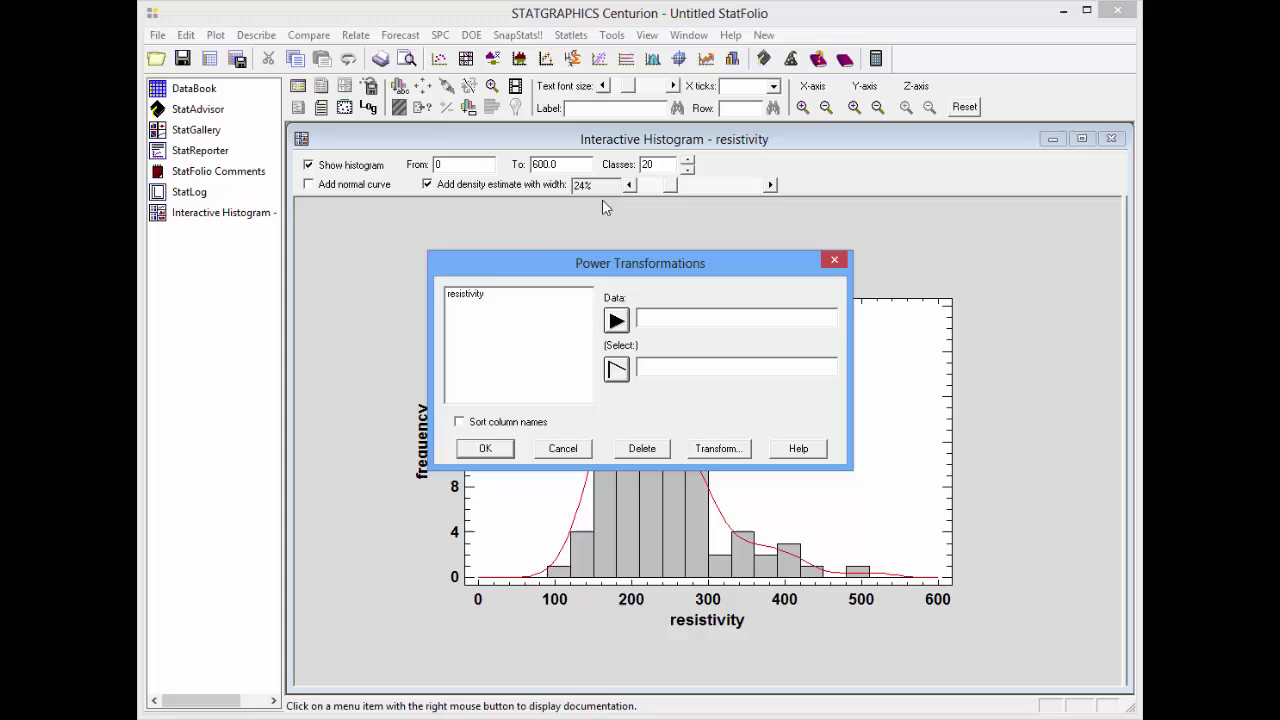
left_click(488, 294)
left_click(616, 320)
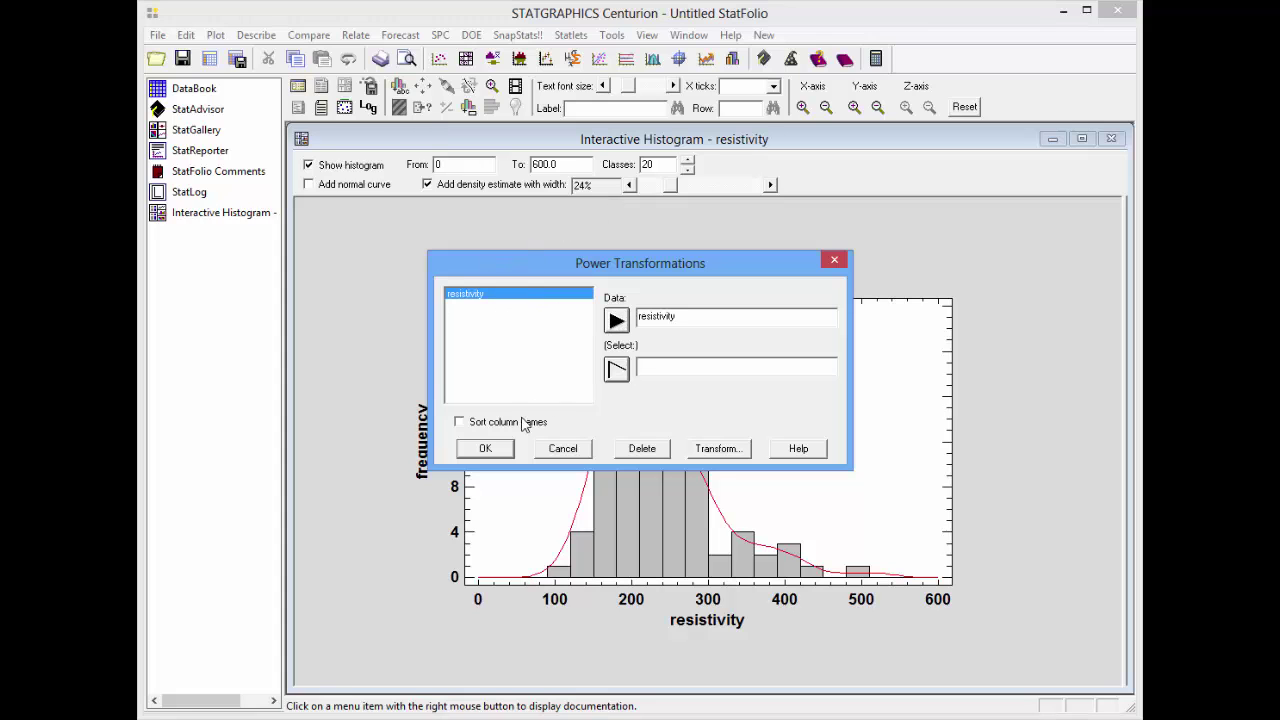
left_click(485, 448)
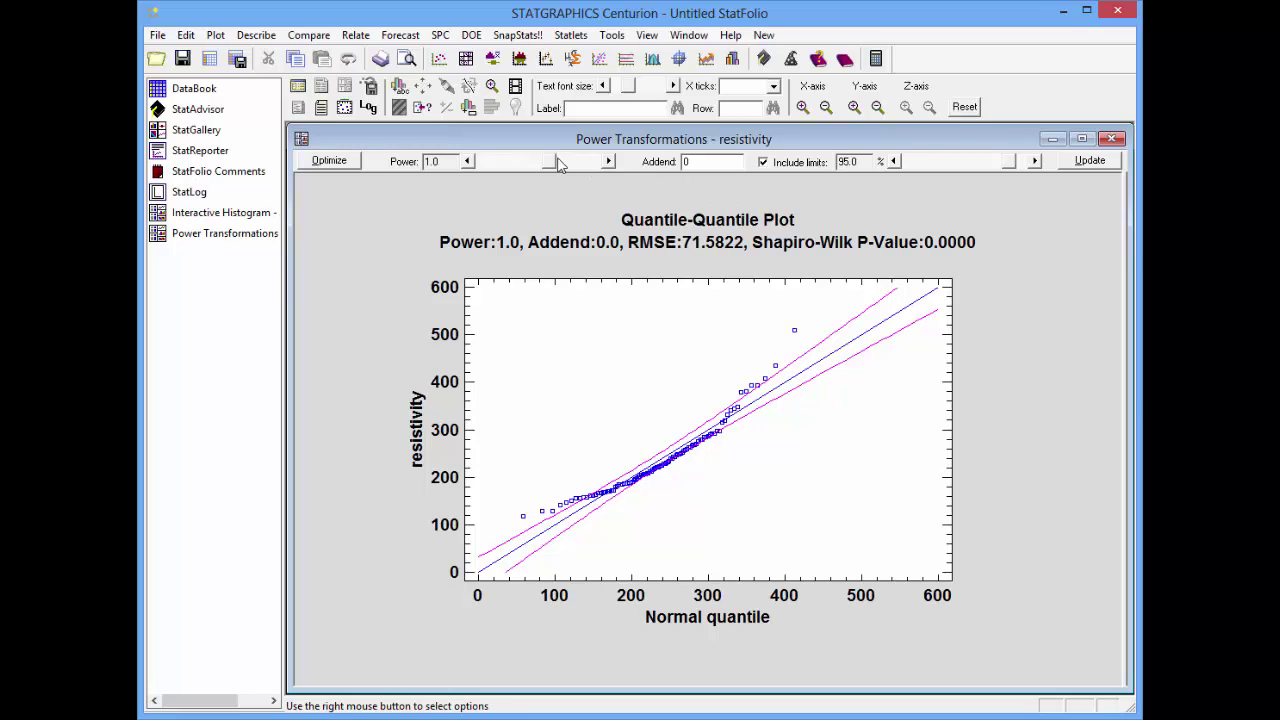
Lower the resistivity transformation power to -0.04, bringing the Shapiro-Wilk P-value to 0.7263
mouse_move(553, 165)
left_mouse_down()
mouse_move(536, 165)
mouse_move(571, 164)
mouse_move(530, 168)
mouse_move(568, 167)
mouse_move(547, 170)
left_mouse_up()
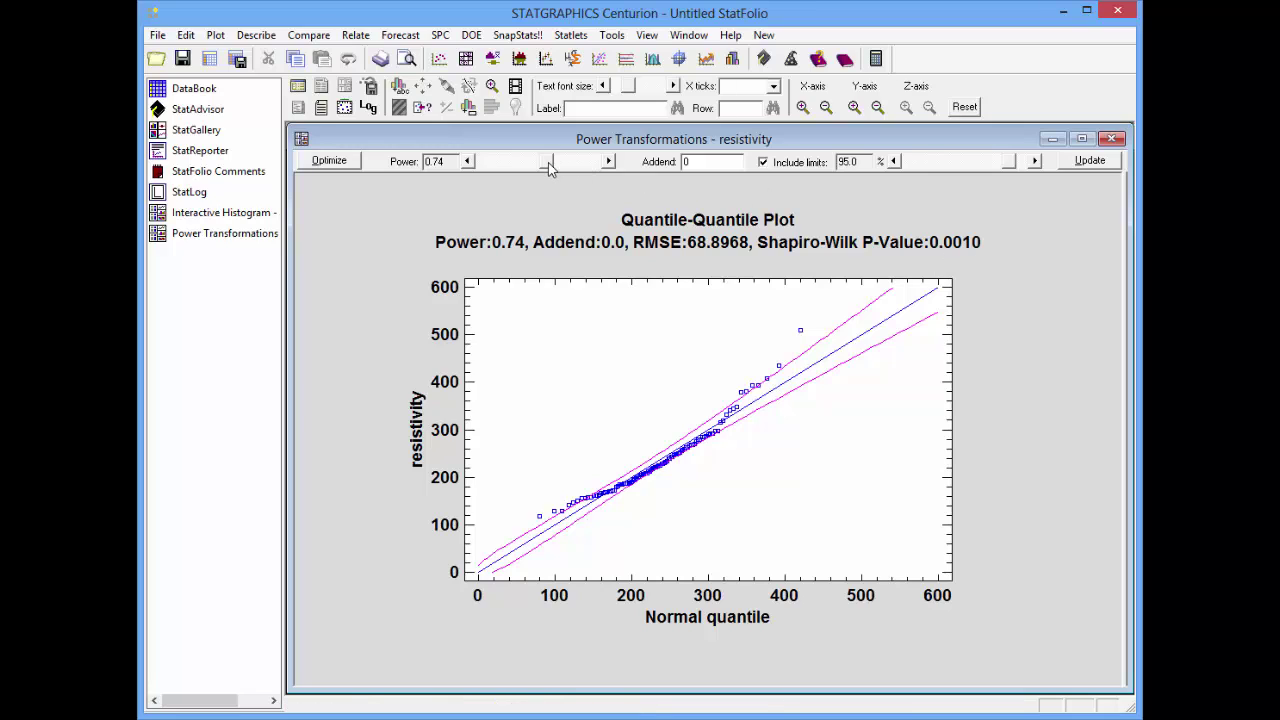
left_click_drag(551, 168, 544, 168)
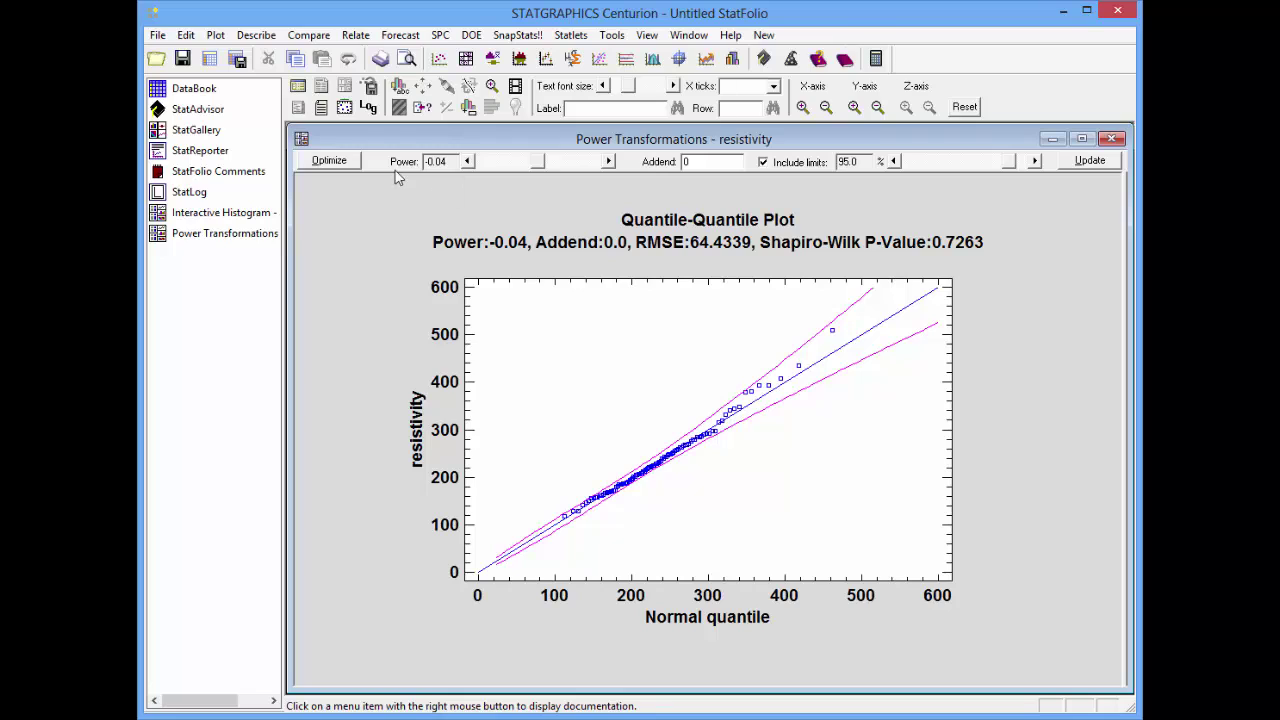
Optimize the transformation power to -0.4, raising the Shapiro-Wilk P-value to 0.9021
left_click(328, 161)
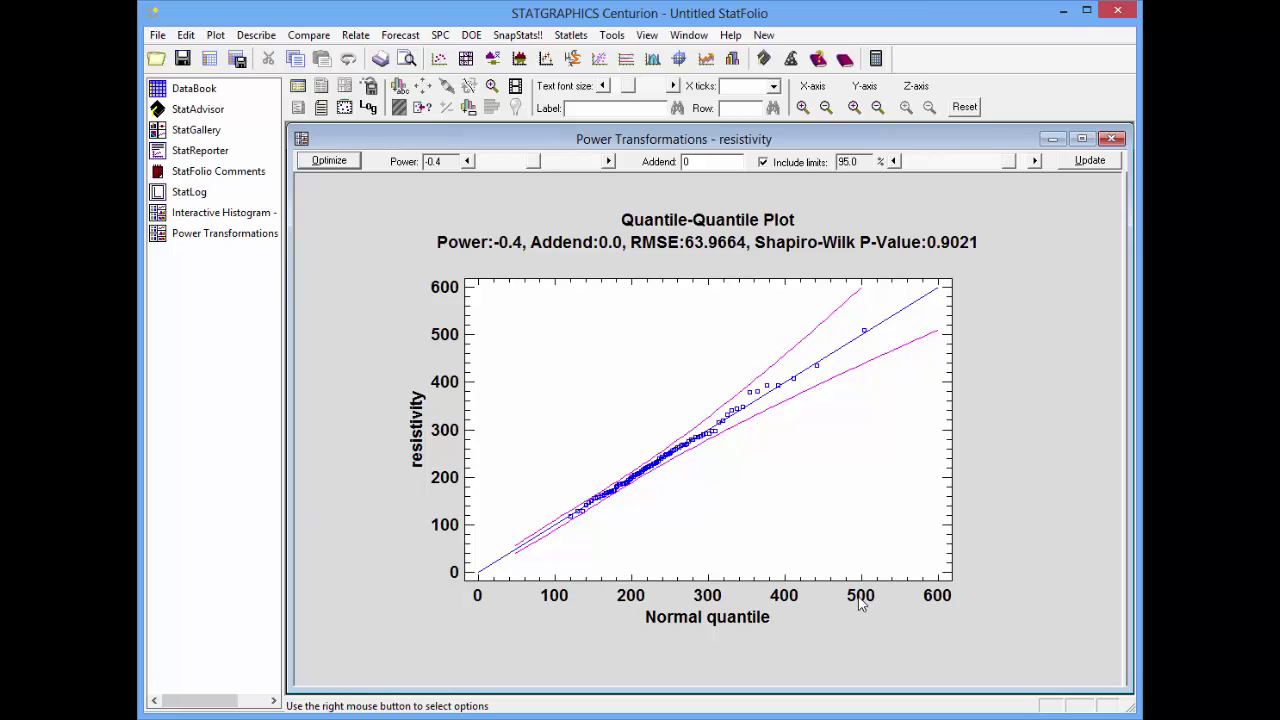
Run a Process Capability Analysis statlet on resistivity with an upper spec limit of 500
left_click(583, 37)
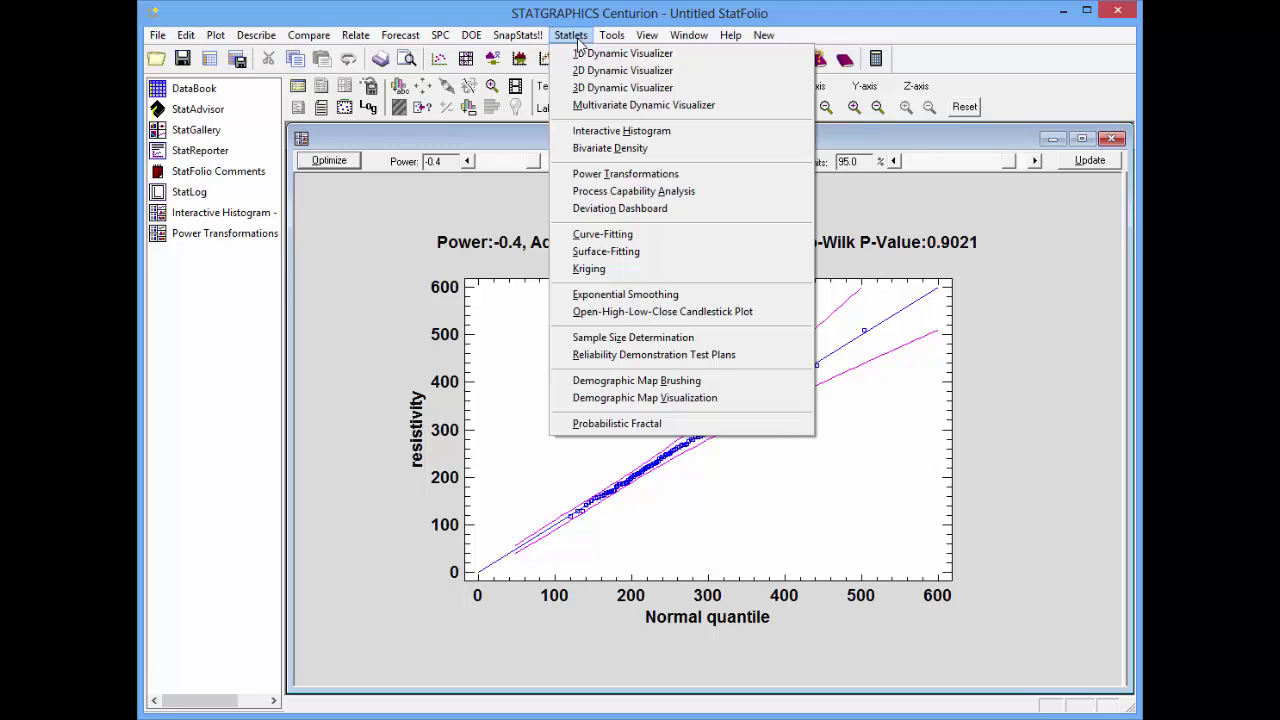
left_click(655, 195)
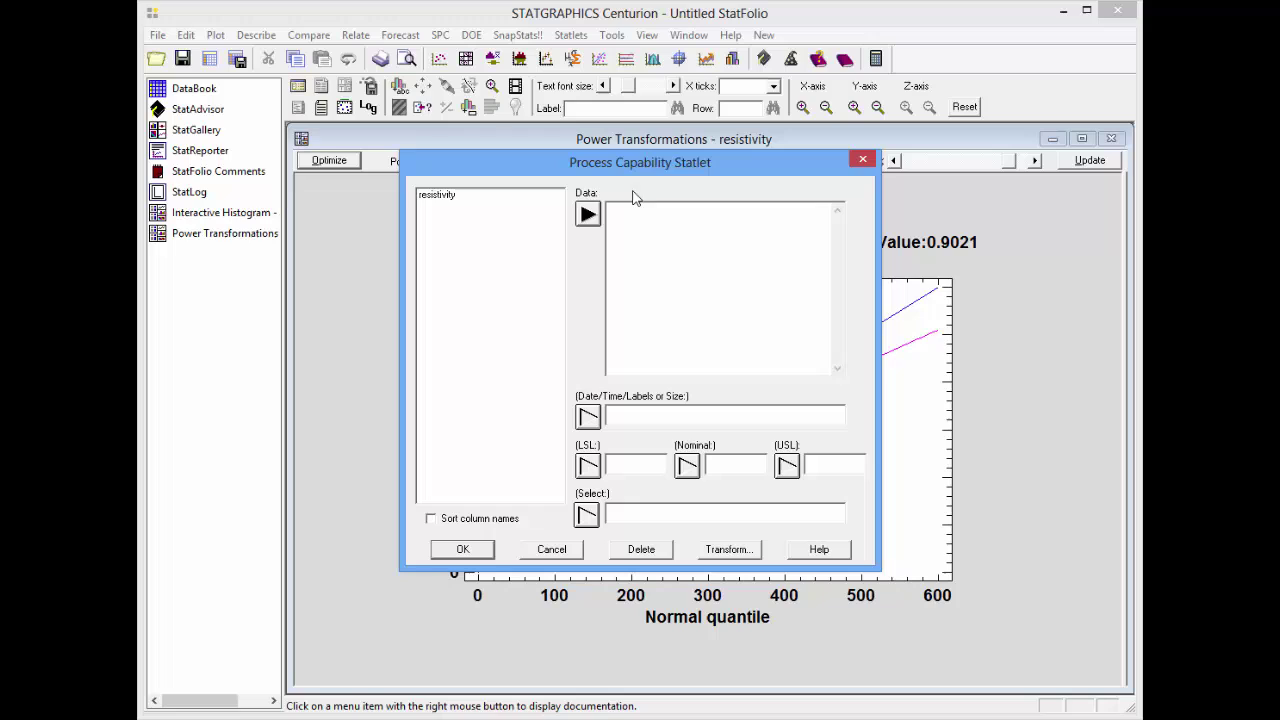
left_click(450, 196)
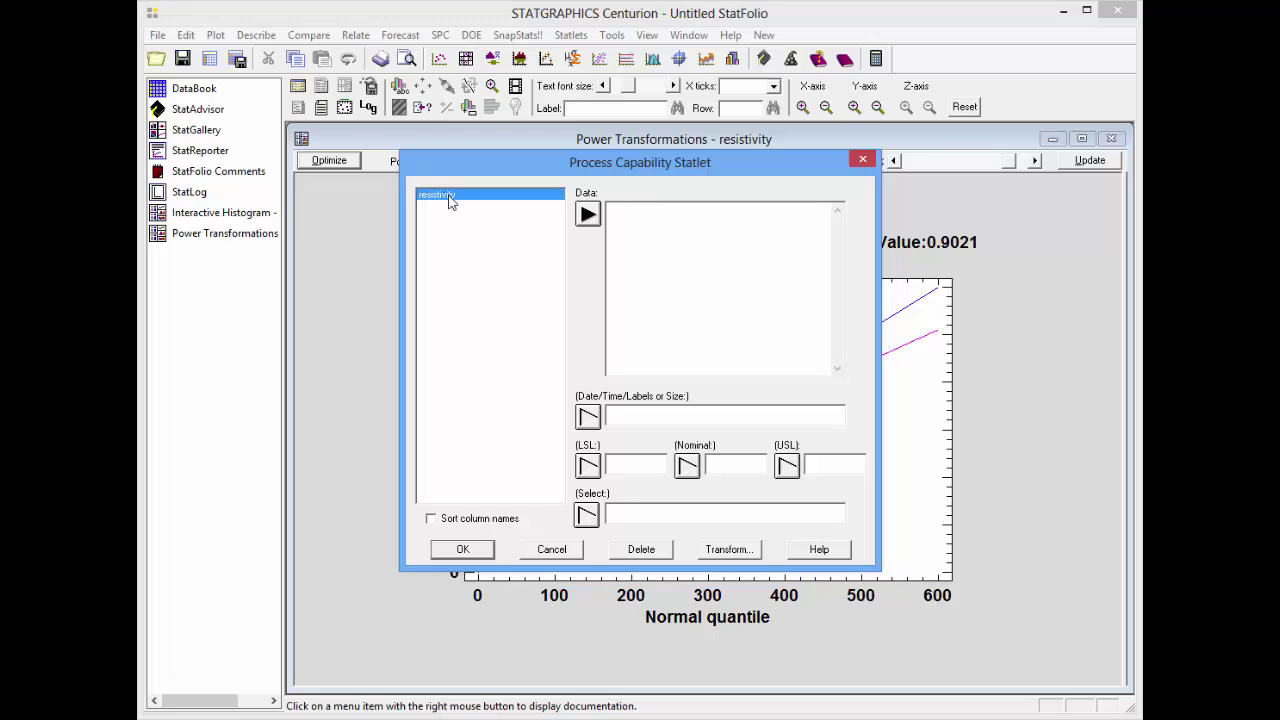
left_click(587, 214)
left_click(853, 469)
type("500")
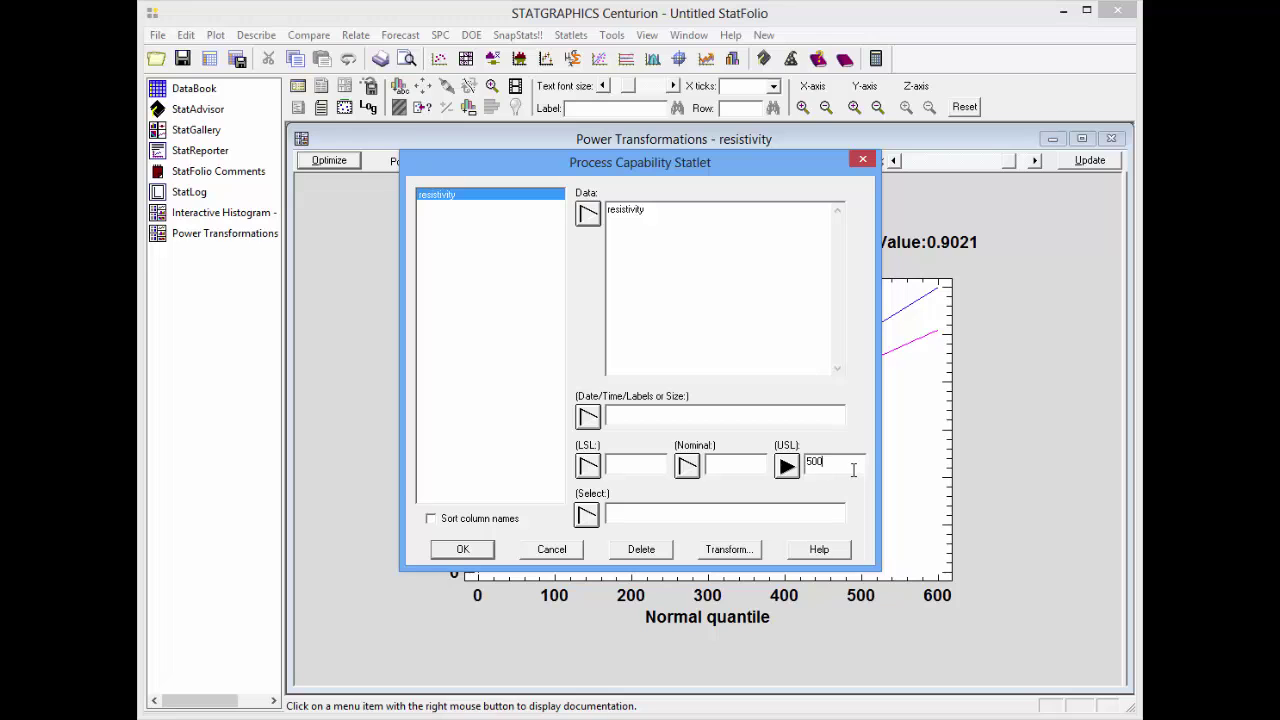
left_click(467, 561)
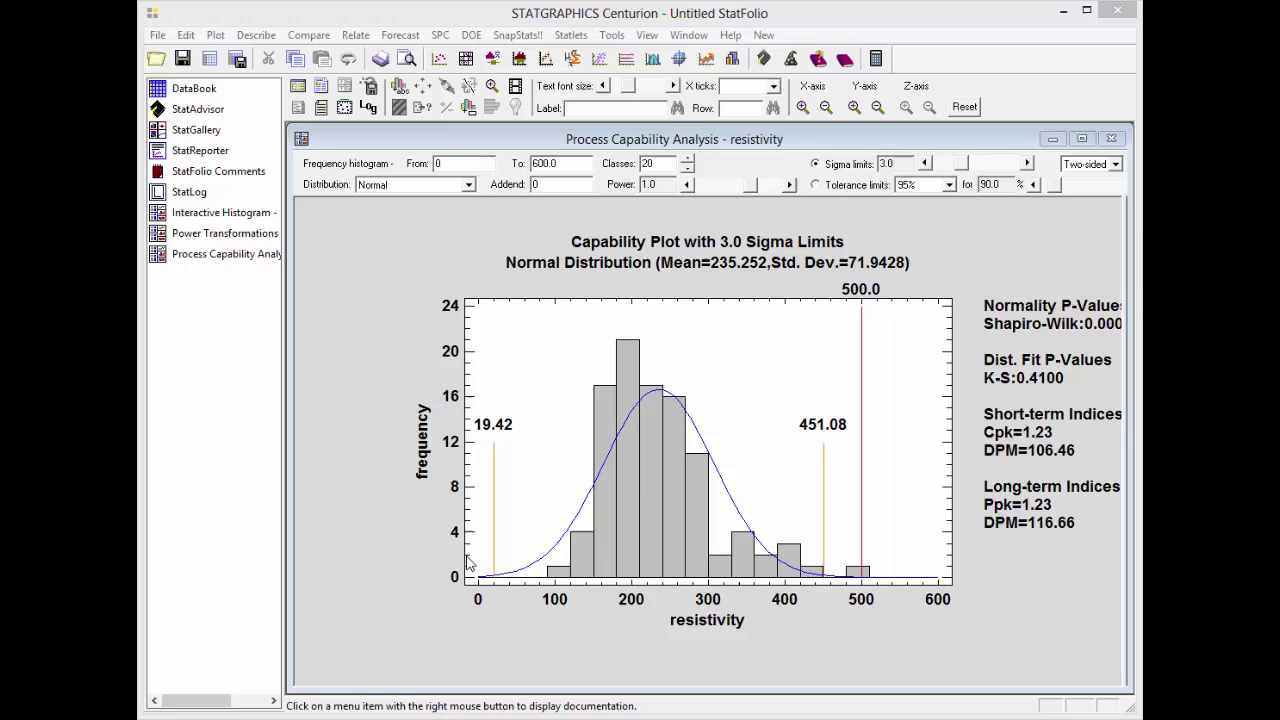
left_click(467, 563)
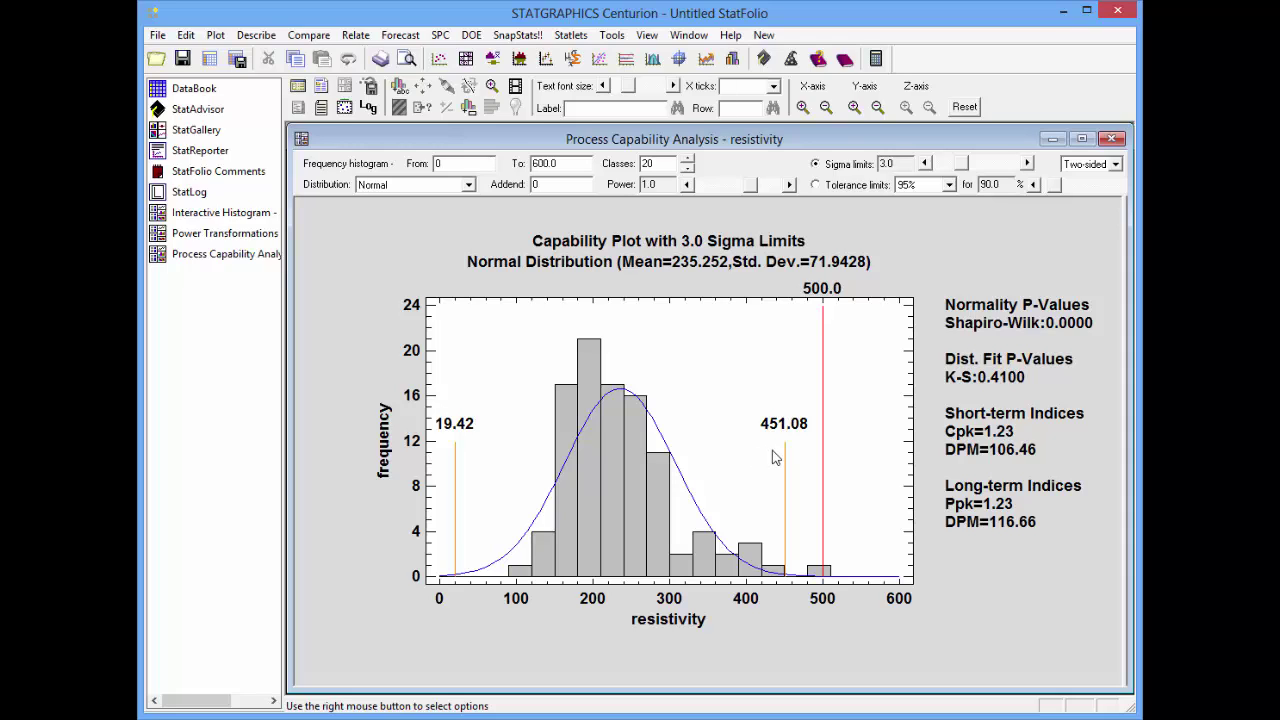
Replace sigma limits with a one-sided upper 95%/99.0% tolerance limit, at 428.34
left_click(815, 186)
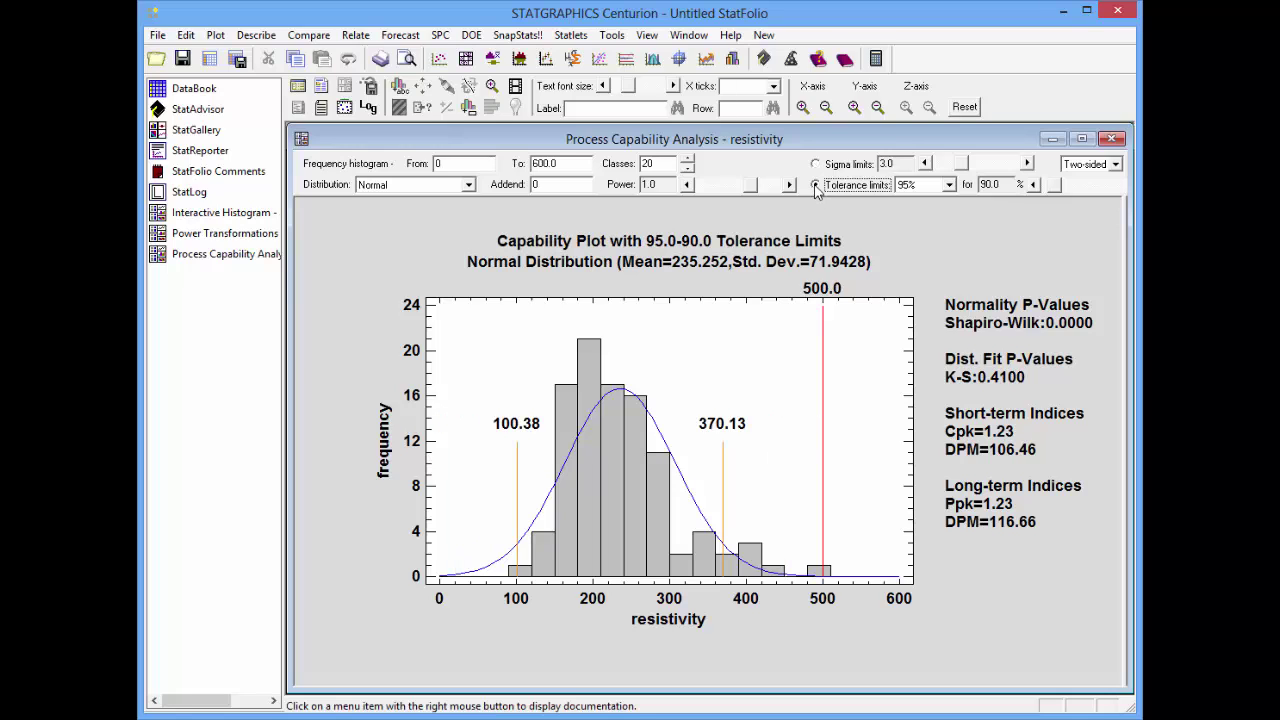
left_click_drag(1060, 188, 1116, 191)
left_click(1034, 186)
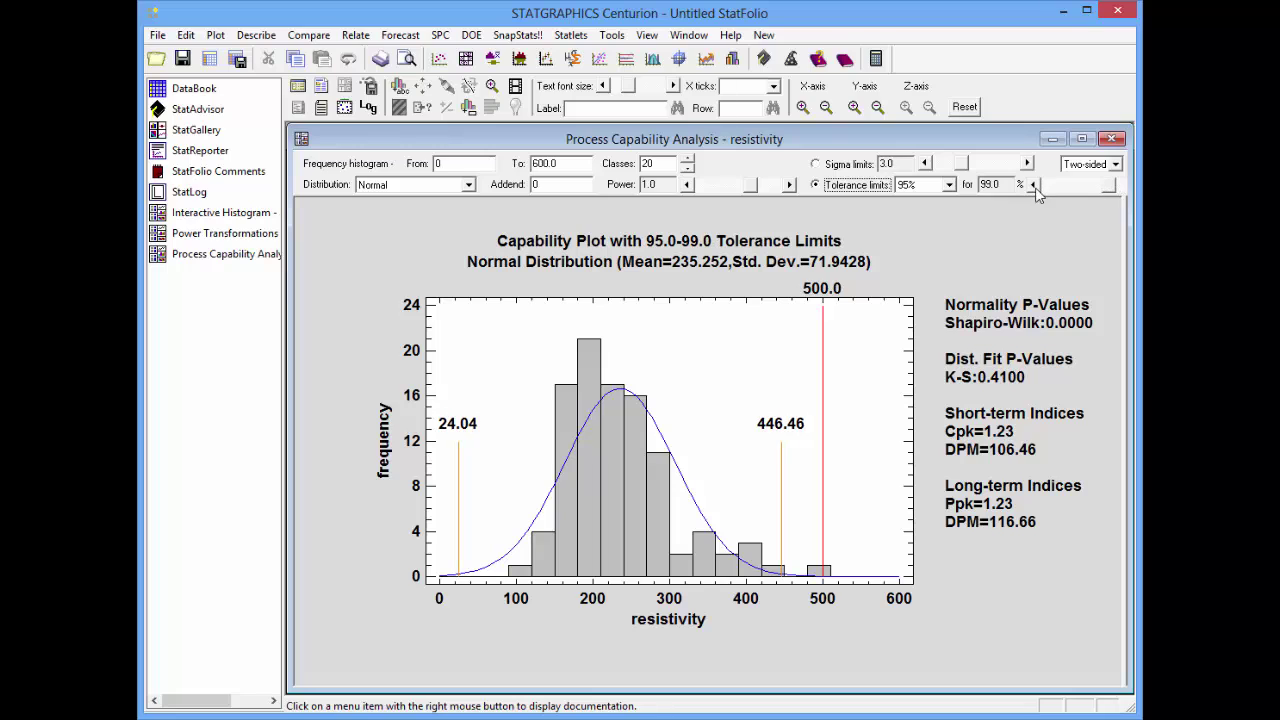
left_click(1113, 164)
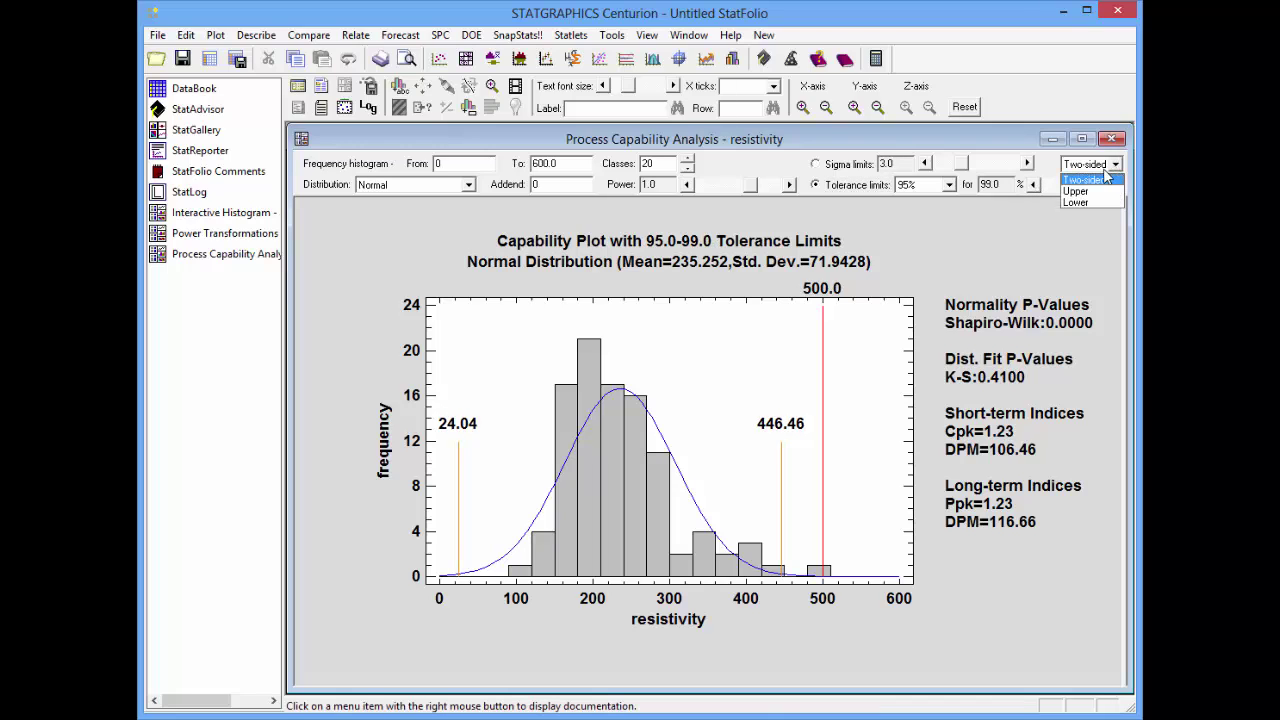
left_click(1076, 192)
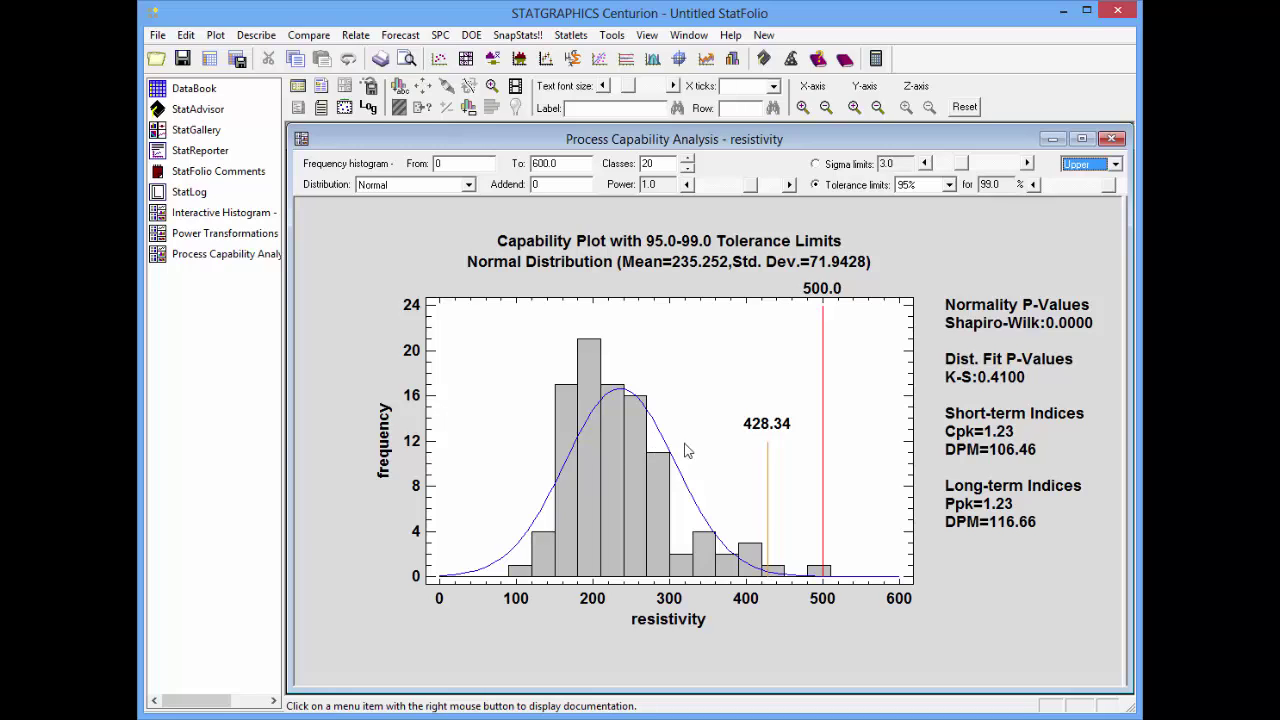
left_click(821, 296)
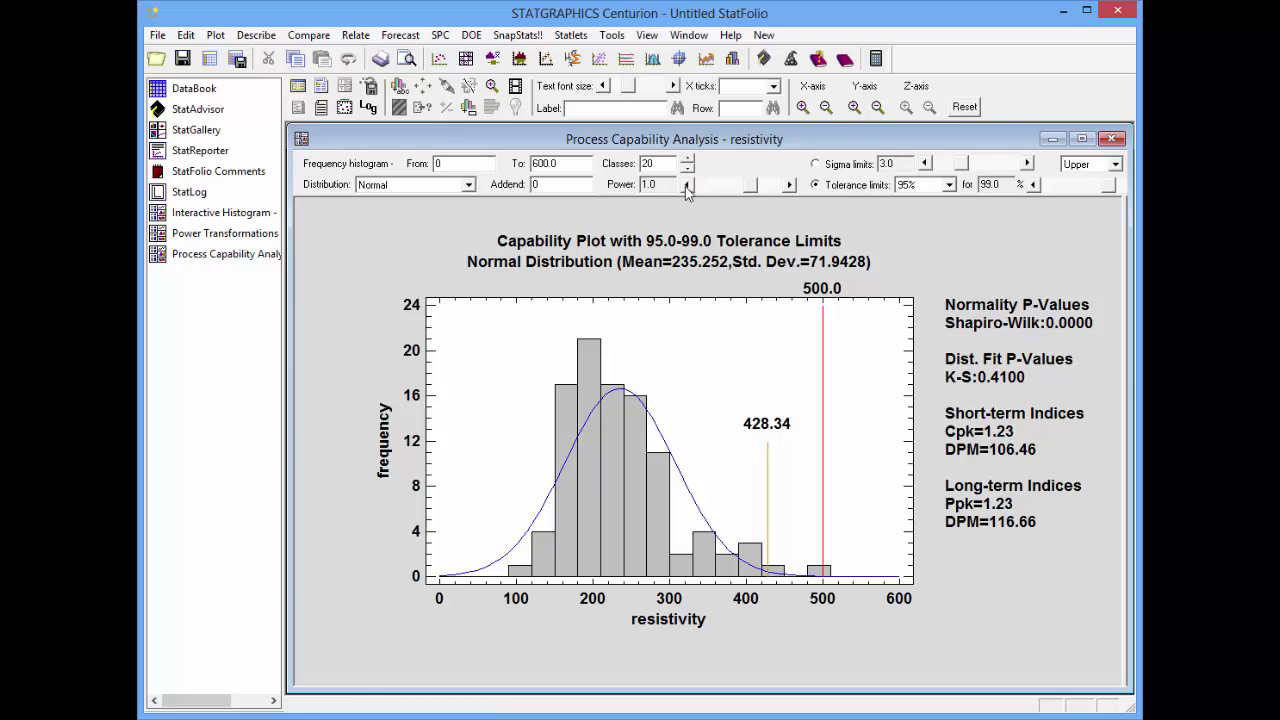
Set the capability analysis power to -0.4, moving the upper tolerance limit to 549.21
left_click_drag(686, 191, 686, 192)
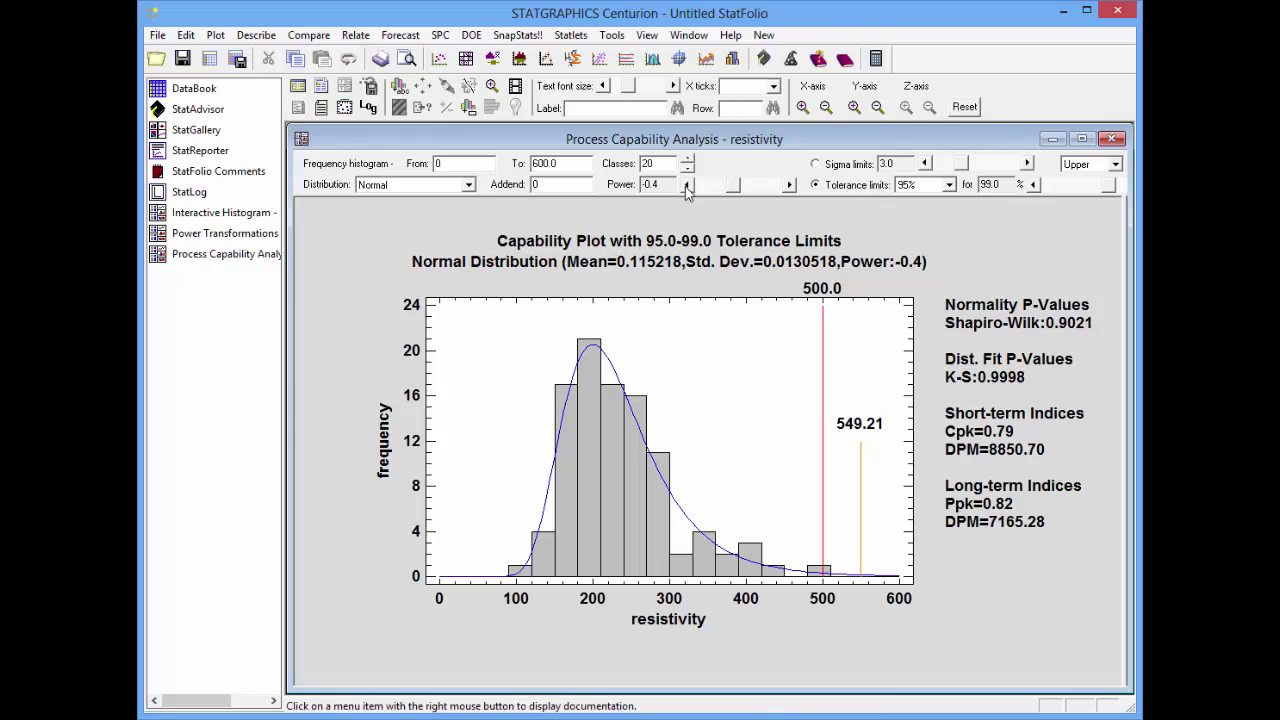